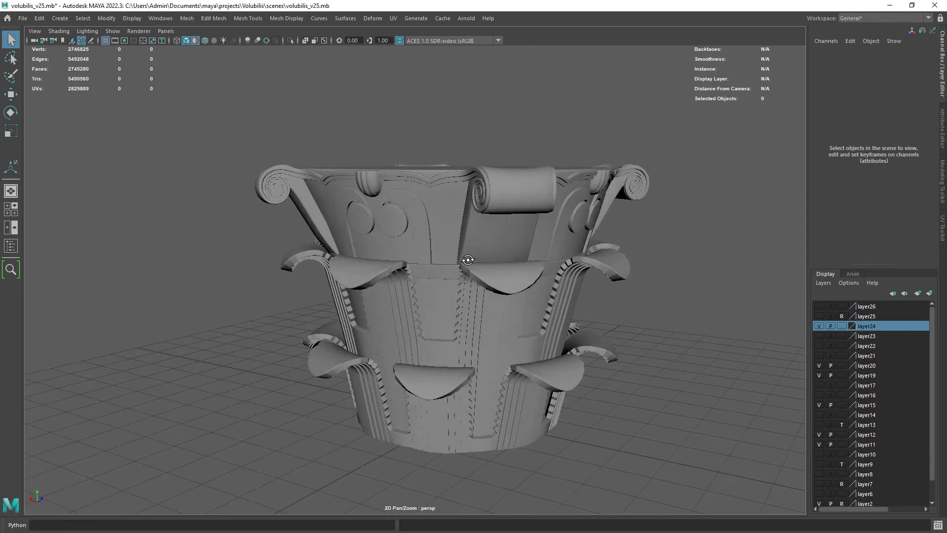
Inspect the zigzag trim's open end beside the scroll and turn off the trim's smooth preview
{"action": "right_click_drag", "start_coordinate": [472, 247], "coordinate": [488, 297], "text": "alt"}
{"action": "left_click_drag", "start_coordinate": [488, 297], "coordinate": [461, 270], "text": "alt"}
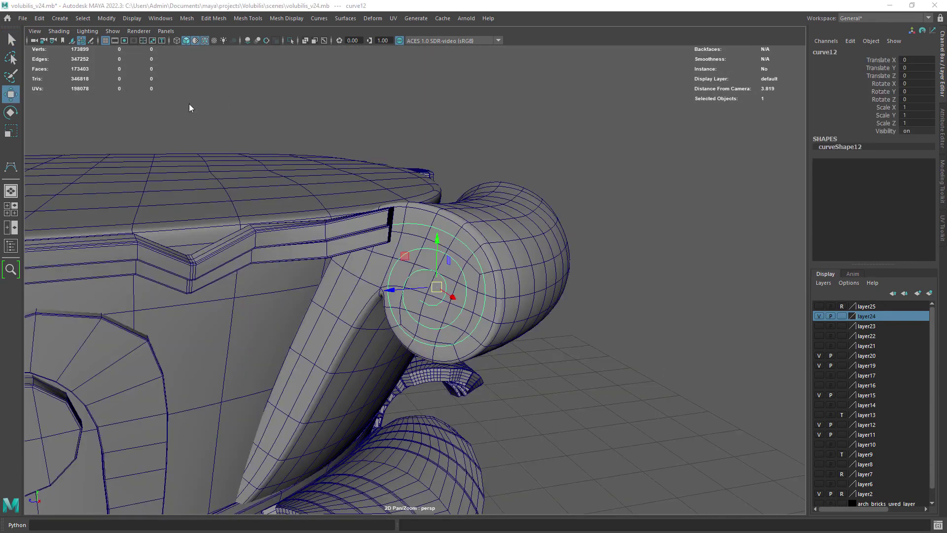
{"action": "right_click_drag", "start_coordinate": [522, 210], "coordinate": [483, 227], "text": "alt"}
{"action": "middle_click_drag", "start_coordinate": [483, 227], "coordinate": [493, 212], "text": "alt"}
{"action": "key", "text": "q"}
{"action": "left_click_drag", "start_coordinate": [493, 212], "coordinate": [474, 254], "text": "alt"}
{"action": "left_click_drag", "start_coordinate": [461, 179], "coordinate": [458, 229], "text": "alt"}
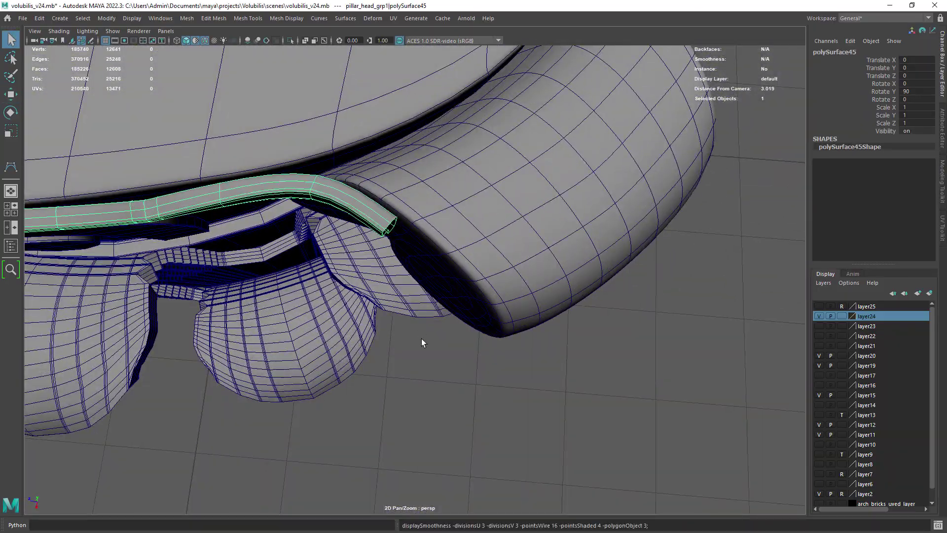
{"action": "key", "text": "1"}
{"action": "left_click", "coordinate": [423, 348]}
Move the spiral curve slightly outward from the scroll's end face in the top view, to Translate X 0.038 and Z 0.021
{"action": "left_click_drag", "start_coordinate": [423, 349], "coordinate": [455, 248], "text": "alt"}
{"action": "right_click_drag", "start_coordinate": [455, 247], "coordinate": [440, 235], "text": "alt"}
{"action": "left_click", "coordinate": [472, 239]}
{"action": "left_click_drag", "start_coordinate": [440, 235], "coordinate": [450, 259], "text": "alt"}
{"action": "key", "text": "space"}
{"action": "right_click_drag", "start_coordinate": [445, 252], "coordinate": [430, 291], "text": "alt"}
{"action": "key", "text": "w"}
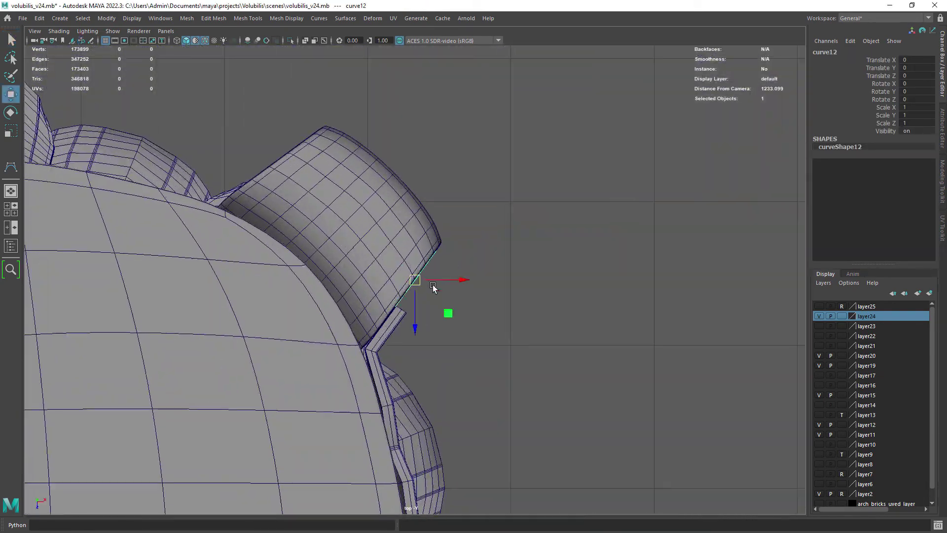
{"action": "left_click_drag", "start_coordinate": [426, 281], "coordinate": [427, 283]}
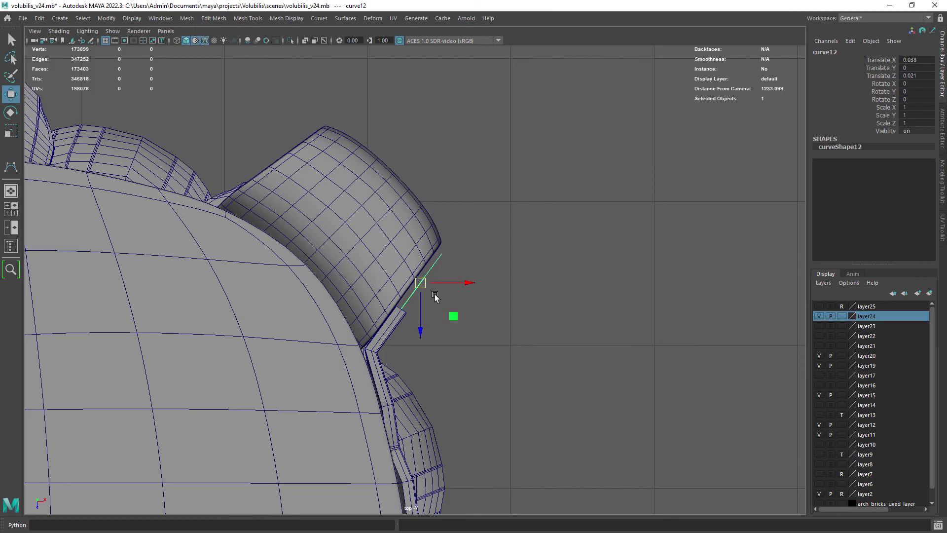
{"action": "key", "text": "space"}
{"action": "left_click_drag", "start_coordinate": [484, 351], "coordinate": [584, 217]}
{"action": "key", "text": "q"}
{"action": "left_click", "coordinate": [572, 215]}
Select the border edge loop around the trim's open end beside the scroll
{"action": "left_click_drag", "start_coordinate": [465, 209], "coordinate": [419, 200], "text": "alt"}
{"action": "right_click_drag", "start_coordinate": [420, 200], "coordinate": [412, 221], "text": "alt"}
{"action": "left_click_drag", "start_coordinate": [412, 222], "coordinate": [401, 225], "text": "alt"}
{"action": "right_click_drag", "start_coordinate": [401, 225], "coordinate": [399, 237], "text": "alt"}
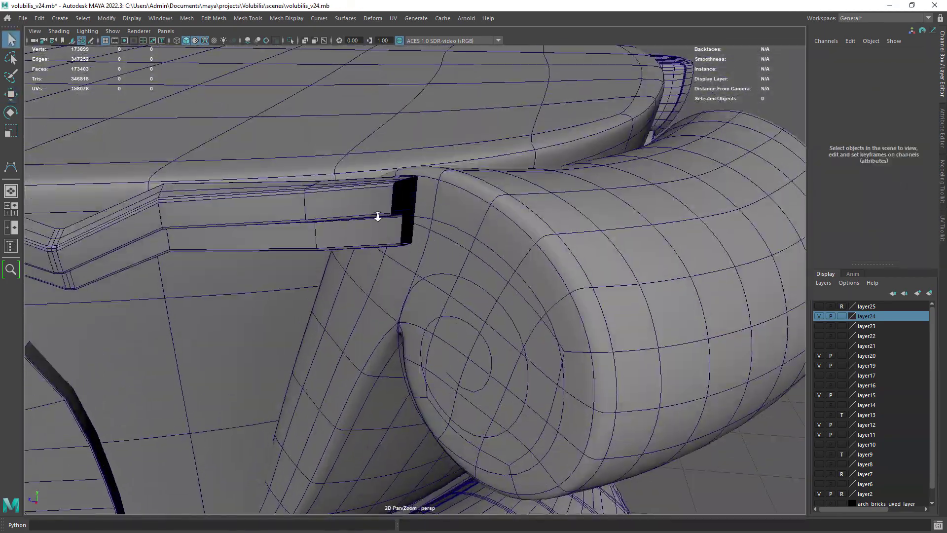
{"action": "key", "text": "ctrl+z"}
{"action": "key", "text": "ctrl+z"}
{"action": "key", "text": "ctrl+z"}
{"action": "key", "text": "ctrl+z"}
{"action": "key", "text": "ctrl+z"}
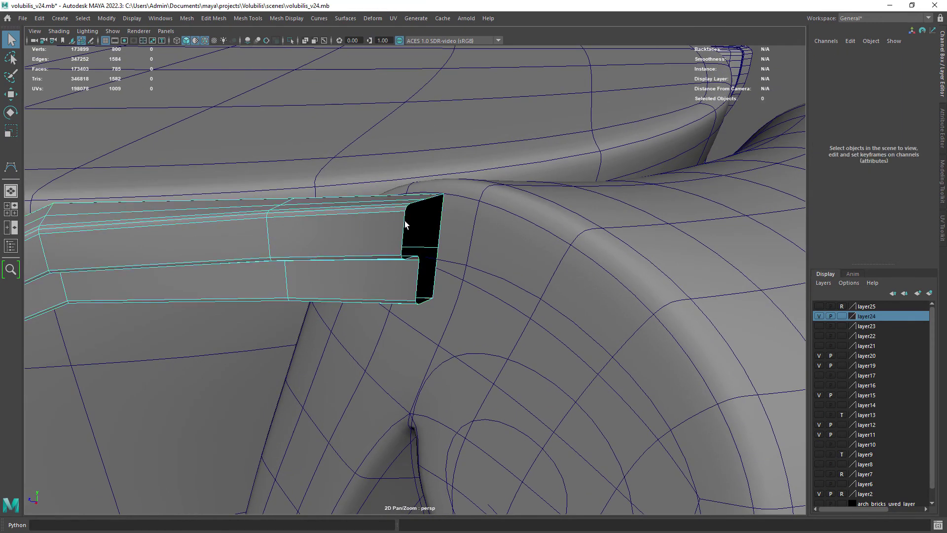
{"action": "key", "text": "ctrl+z"}
{"action": "key", "text": "ctrl+z"}
{"action": "key", "text": "ctrl+z"}
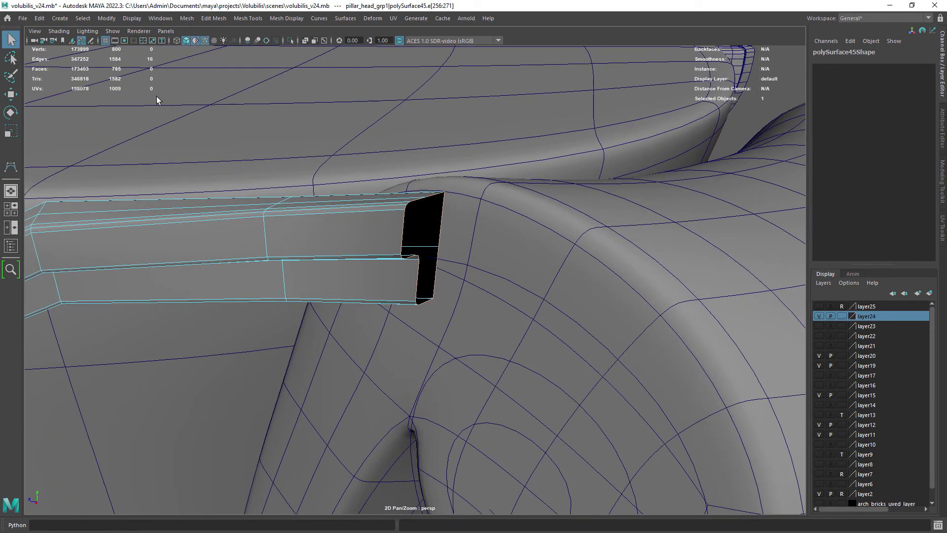
Open the Polygon Edges to Curve options for the selected border edges
{"action": "left_click", "coordinate": [75, 22]}
{"action": "left_click", "coordinate": [55, 21]}
{"action": "left_click", "coordinate": [81, 21]}
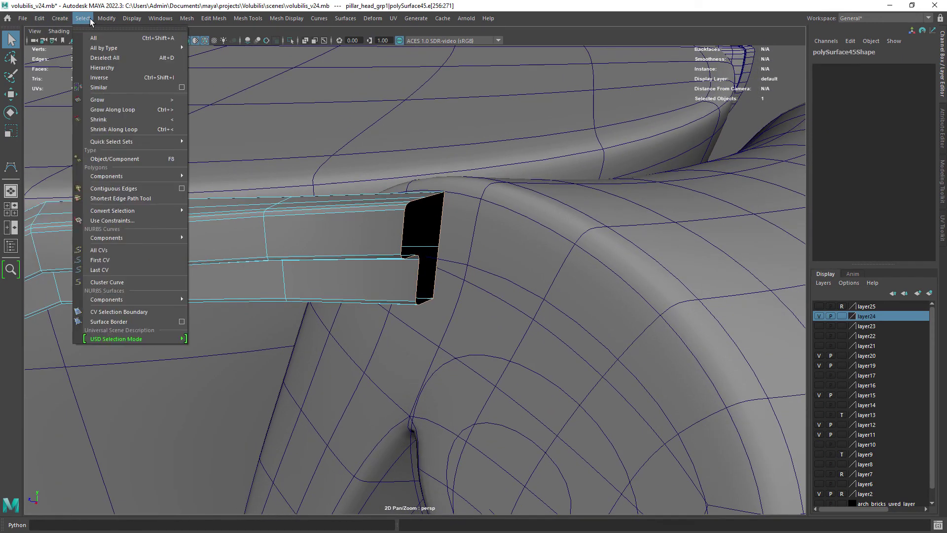
{"action": "mouse_move", "coordinate": [104, 20]}
{"action": "mouse_move", "coordinate": [204, 258]}
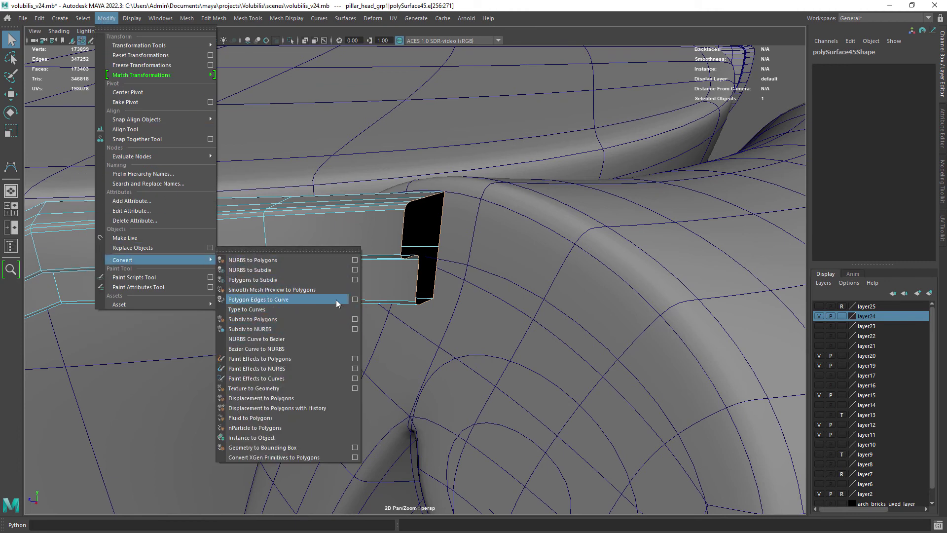
{"action": "left_click", "coordinate": [355, 300]}
{"action": "scroll", "coordinate": [451, 242], "scroll_direction": "up", "scroll_amount": 2}
{"action": "middle_click_drag", "start_coordinate": [496, 258], "coordinate": [415, 265], "text": "alt"}
{"action": "left_click_drag", "start_coordinate": [647, 173], "coordinate": [603, 134]}
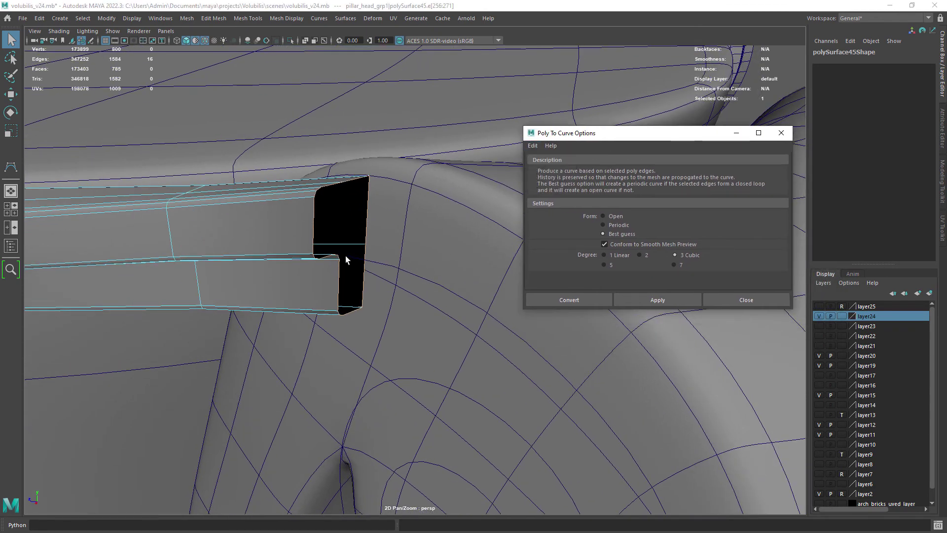
Try converting the border edges to a 3 Cubic curve with the Best guess form
{"action": "right_click_drag", "start_coordinate": [346, 256], "coordinate": [418, 295], "text": "alt"}
{"action": "left_click", "coordinate": [656, 300]}
{"action": "scroll", "coordinate": [298, 262], "scroll_direction": "up", "scroll_amount": 3}
{"action": "scroll", "coordinate": [233, 263], "scroll_direction": "down", "scroll_amount": 1}
{"action": "middle_click_drag", "start_coordinate": [232, 263], "coordinate": [271, 273], "text": "alt"}
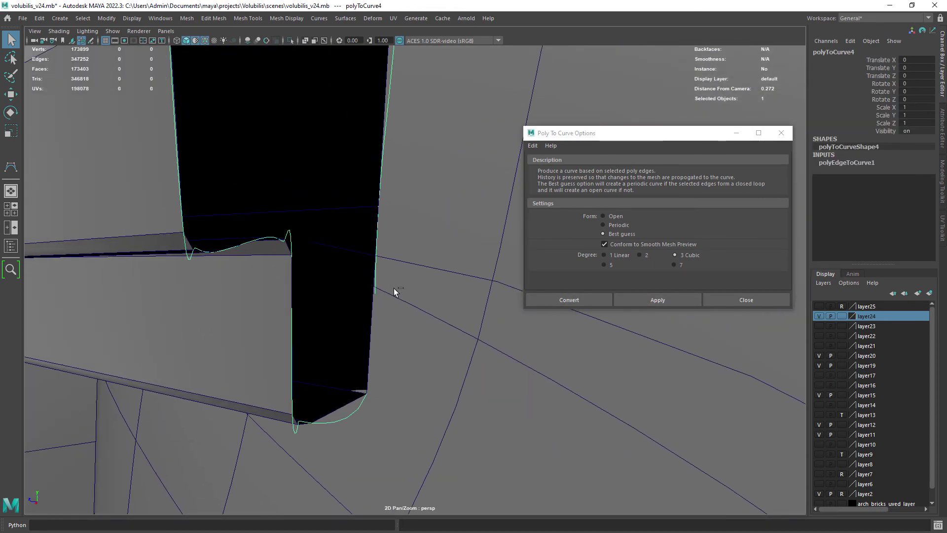
Convert the trim's border edges to a degree 1 curve and center the new curve's pivot
{"action": "left_click", "coordinate": [568, 300]}
{"action": "scroll", "coordinate": [309, 277], "scroll_direction": "down", "scroll_amount": 5}
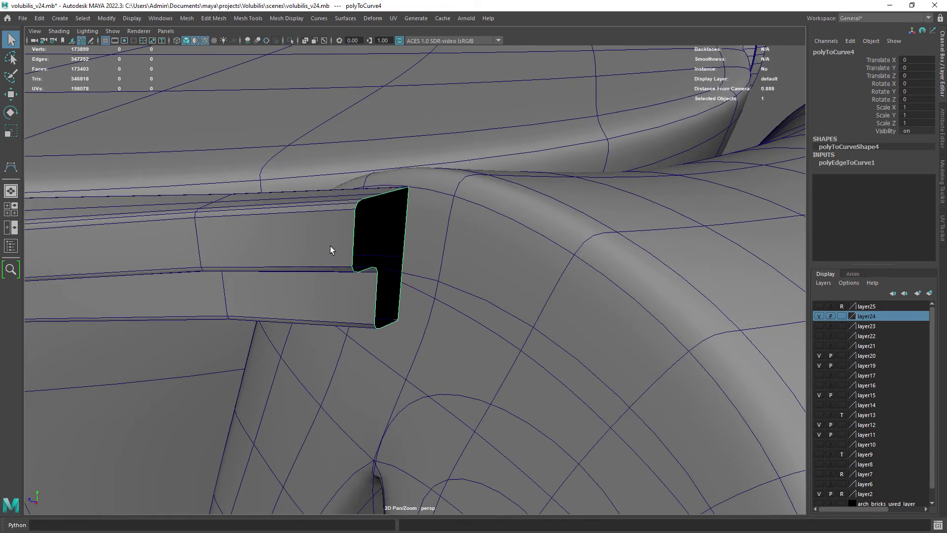
{"action": "left_click_drag", "start_coordinate": [331, 265], "coordinate": [296, 252]}
{"action": "key", "text": "ctrl+z"}
{"action": "key", "text": "w"}
{"action": "scroll", "coordinate": [304, 290], "scroll_direction": "down", "scroll_amount": 4}
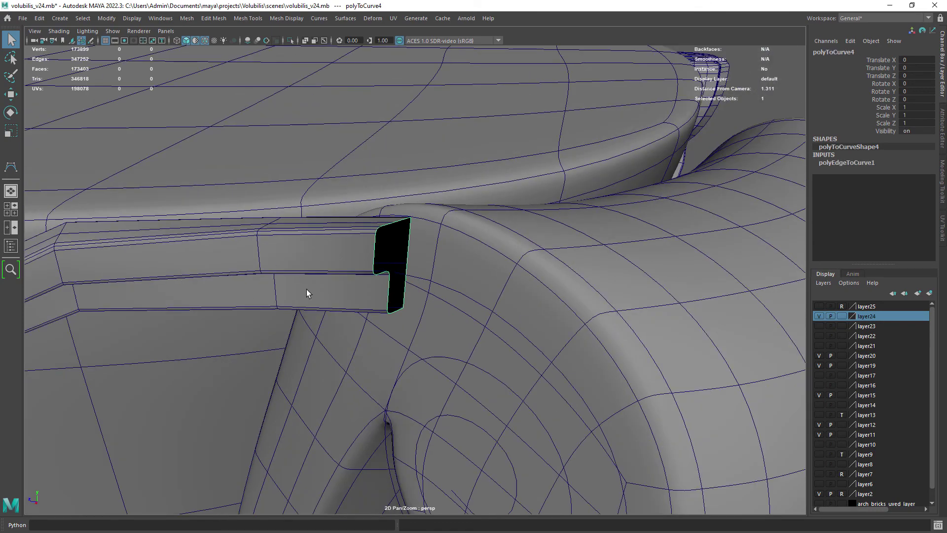
{"action": "left_click", "coordinate": [107, 19]}
{"action": "left_click", "coordinate": [131, 93]}
Create a Sweep Mesh along the spiral curve and set its Scale Profile to 0.1
{"action": "scroll", "coordinate": [316, 212], "scroll_direction": "down", "scroll_amount": 3}
{"action": "left_click_drag", "start_coordinate": [316, 212], "coordinate": [420, 280], "text": "alt"}
{"action": "left_click", "coordinate": [60, 18]}
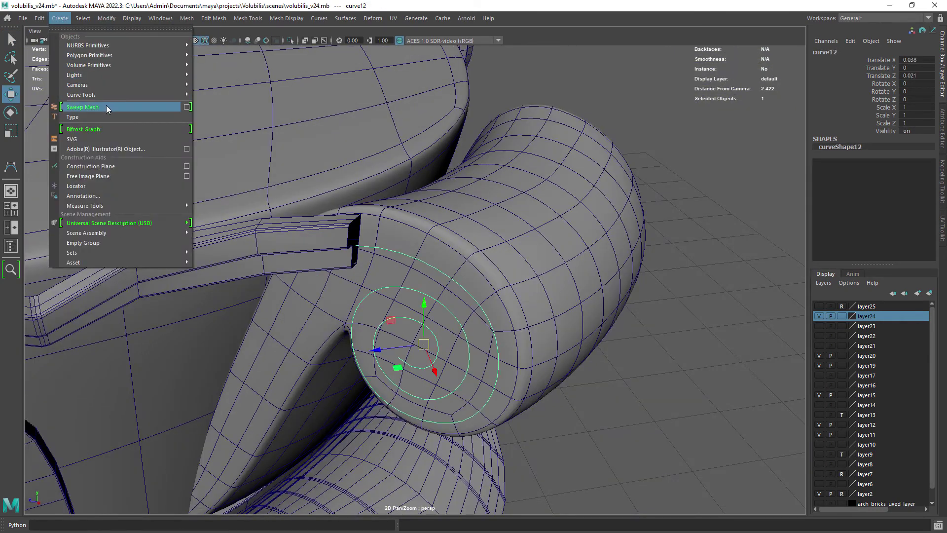
{"action": "left_click", "coordinate": [105, 107]}
{"action": "scroll", "coordinate": [334, 194], "scroll_direction": "down", "scroll_amount": 3}
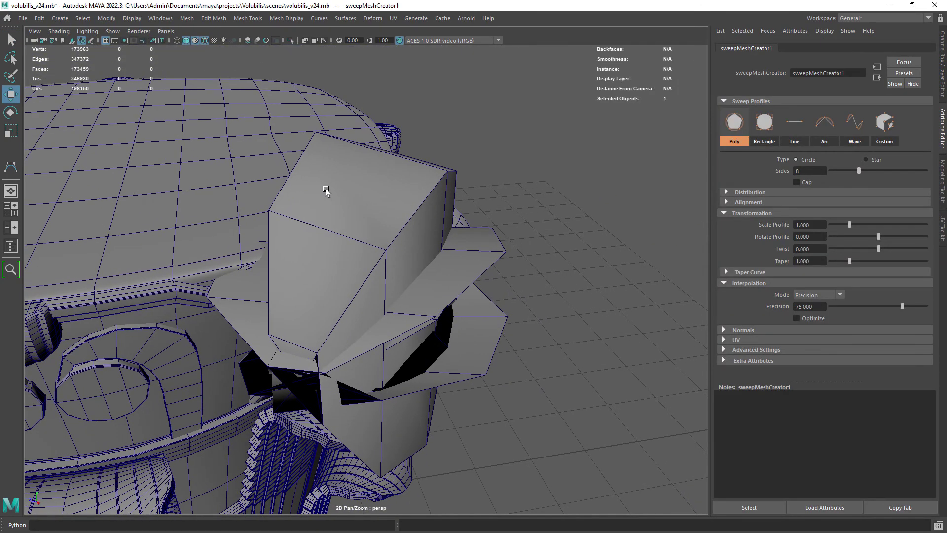
{"action": "left_click_drag", "start_coordinate": [812, 225], "coordinate": [709, 218]}
{"action": "type", "text": "0.1"}
{"action": "key", "text": "Return"}
Set the sweep's Taper to 0.130 and its interpolation Precision to 98.438
{"action": "scroll", "coordinate": [435, 264], "scroll_direction": "up", "scroll_amount": 3}
{"action": "left_click_drag", "start_coordinate": [436, 262], "coordinate": [457, 280], "text": "alt"}
{"action": "scroll", "coordinate": [457, 280], "scroll_direction": "up", "scroll_amount": 2}
{"action": "left_click_drag", "start_coordinate": [903, 306], "coordinate": [921, 307]}
{"action": "left_click_drag", "start_coordinate": [850, 261], "coordinate": [833, 262]}
{"action": "left_click_drag", "start_coordinate": [917, 307], "coordinate": [920, 306]}
{"action": "scroll", "coordinate": [458, 301], "scroll_direction": "up", "scroll_amount": 3}
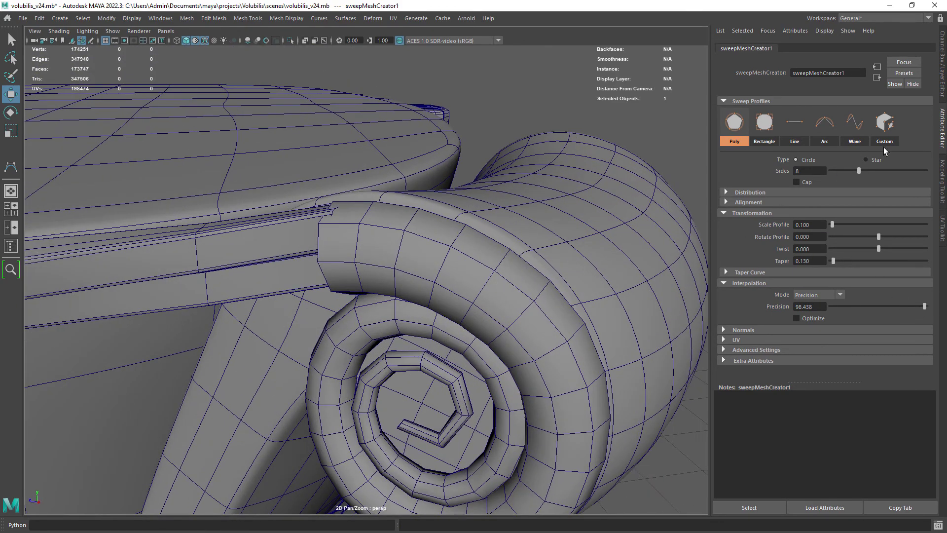
Switch the sweep to a custom Curve Object profile using the curve from the trim's open end
{"action": "left_click", "coordinate": [885, 124]}
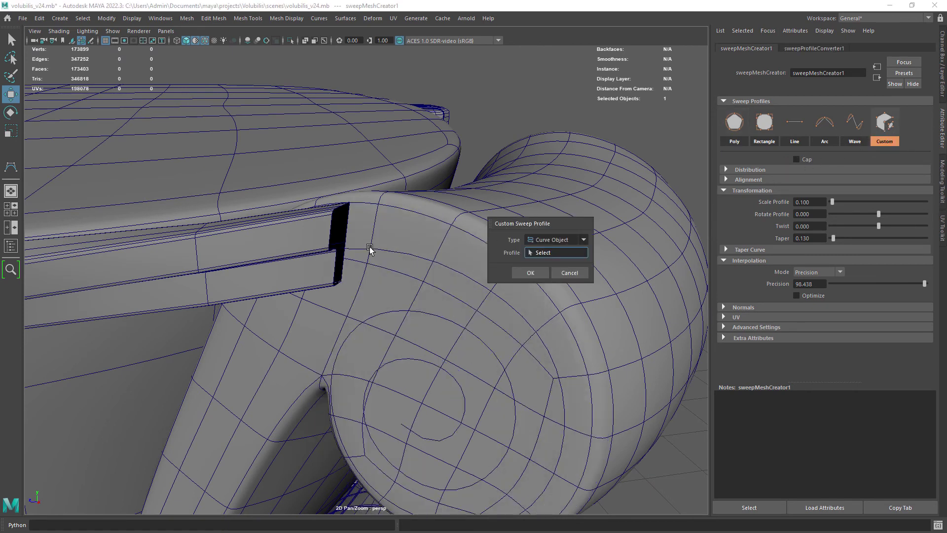
{"action": "left_click_drag", "start_coordinate": [322, 230], "coordinate": [313, 275], "text": "alt"}
{"action": "left_click", "coordinate": [315, 277]}
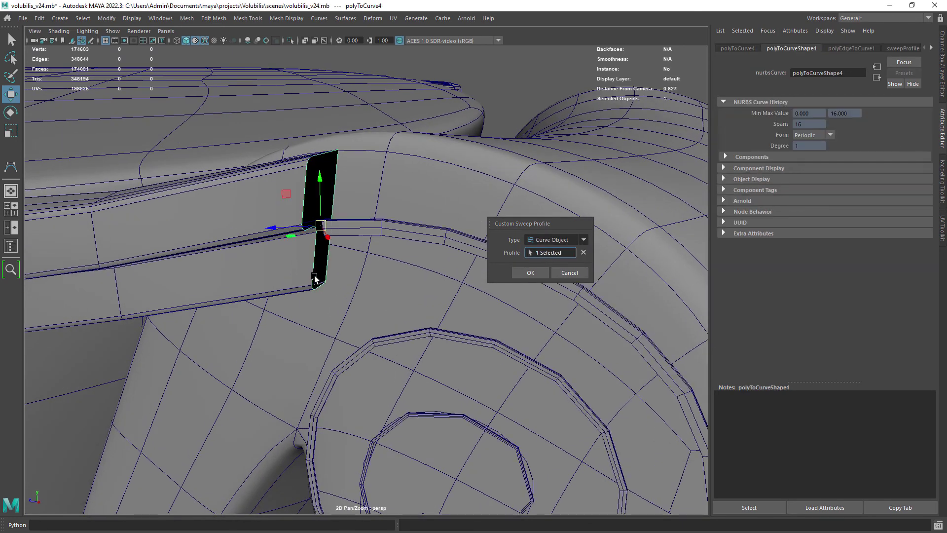
{"action": "left_click_drag", "start_coordinate": [388, 303], "coordinate": [417, 292], "text": "alt"}
{"action": "left_click", "coordinate": [530, 272]}
{"action": "left_click_drag", "start_coordinate": [535, 277], "coordinate": [418, 303], "text": "alt"}
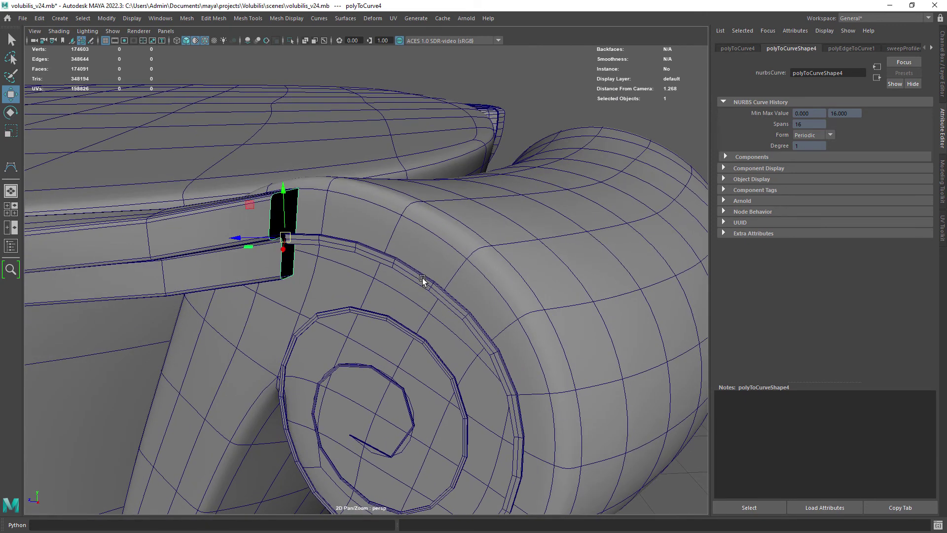
Set the sweep's Scale Profile to 0.703 and its Rotate Profile to 0
{"action": "scroll", "coordinate": [421, 266], "scroll_direction": "up", "scroll_amount": 3}
{"action": "left_click", "coordinate": [833, 48]}
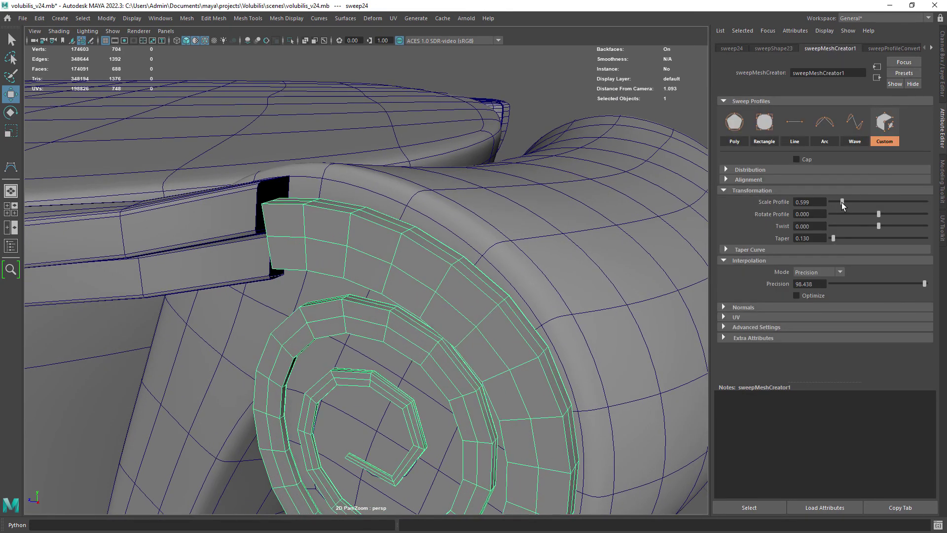
{"action": "left_click_drag", "start_coordinate": [458, 265], "coordinate": [321, 261], "text": "alt"}
{"action": "key", "text": "alt+h"}
{"action": "key", "text": "ctrl+z"}
{"action": "left_click", "coordinate": [319, 260]}
{"action": "left_click_drag", "start_coordinate": [879, 214], "coordinate": [789, 215]}
{"action": "type", "text": "0"}
{"action": "key", "text": "Return"}
Examine how the sweep lines up with the trim and scroll face in the top view, in wireframe and shaded display
{"action": "left_click_drag", "start_coordinate": [494, 296], "coordinate": [340, 277], "text": "alt"}
{"action": "scroll", "coordinate": [340, 276], "scroll_direction": "down", "scroll_amount": 3}
{"action": "key", "text": "space"}
{"action": "scroll", "coordinate": [334, 282], "scroll_direction": "up", "scroll_amount": 2}
{"action": "scroll", "coordinate": [362, 266], "scroll_direction": "up", "scroll_amount": 6}
{"action": "middle_click_drag", "start_coordinate": [518, 368], "coordinate": [444, 330], "text": "alt"}
{"action": "key", "text": "space"}
{"action": "left_click_drag", "start_coordinate": [421, 324], "coordinate": [382, 295]}
{"action": "left_click", "coordinate": [382, 295]}
{"action": "key", "text": "space"}
{"action": "scroll", "coordinate": [439, 301], "scroll_direction": "up", "scroll_amount": 1}
{"action": "key", "text": "4"}
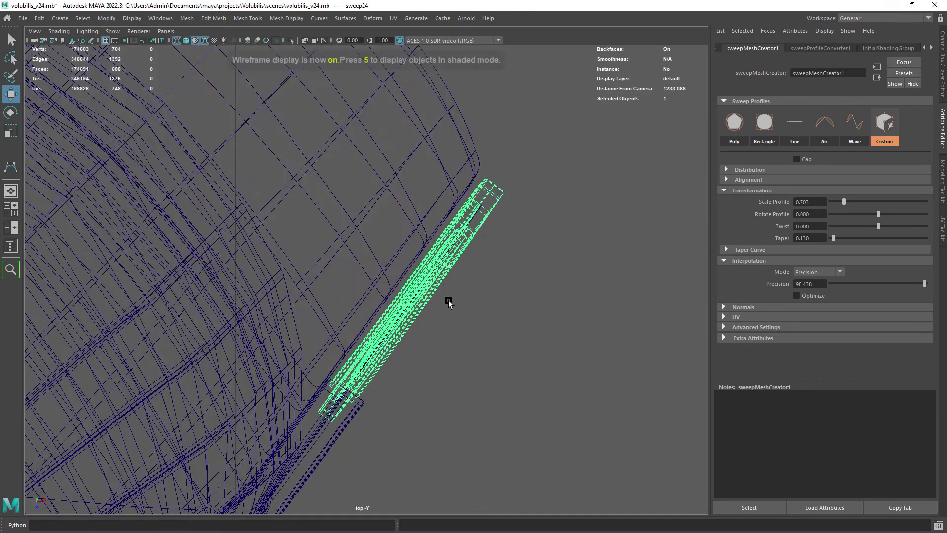
{"action": "scroll", "coordinate": [440, 301], "scroll_direction": "up", "scroll_amount": 2}
{"action": "key", "text": "space"}
{"action": "key", "text": "5"}
{"action": "scroll", "coordinate": [355, 145], "scroll_direction": "up", "scroll_amount": 4}
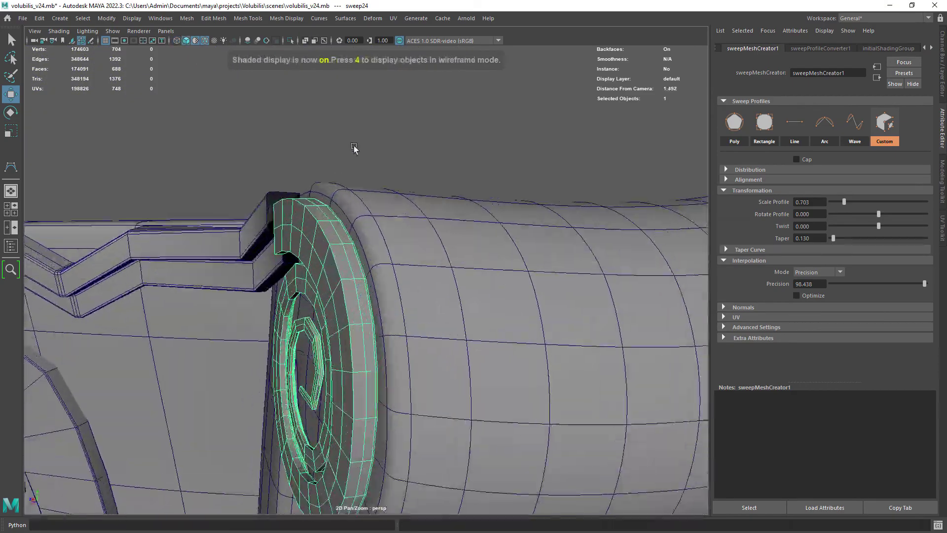
Undo the sweep mesh along the spiral curve
{"action": "left_click", "coordinate": [356, 146]}
{"action": "left_click_drag", "start_coordinate": [356, 146], "coordinate": [359, 271], "text": "alt"}
{"action": "left_click", "coordinate": [359, 272]}
{"action": "key", "text": "ctrl+z"}
{"action": "key", "text": "ctrl+z"}
{"action": "key", "text": "ctrl+z"}
{"action": "key", "text": "ctrl+z"}
{"action": "key", "text": "ctrl+z"}
{"action": "key", "text": "ctrl+z"}
Add the spiral curve and the trim's profile curve to a new display layer and toggle its visibility
{"action": "left_click", "coordinate": [313, 217]}
{"action": "left_click", "coordinate": [331, 290]}
{"action": "key", "text": "ctrl+a"}
{"action": "left_click", "coordinate": [866, 327]}
{"action": "left_click", "coordinate": [296, 170]}
{"action": "left_click", "coordinate": [819, 306]}
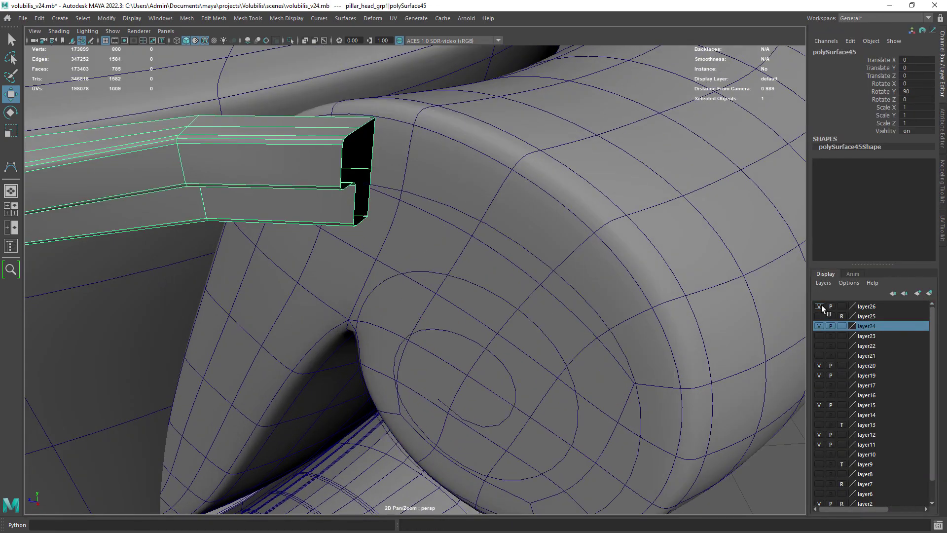
Try extruding the trim's border edges along the spiral curve with 25 divisions
{"action": "double_click", "coordinate": [341, 167]}
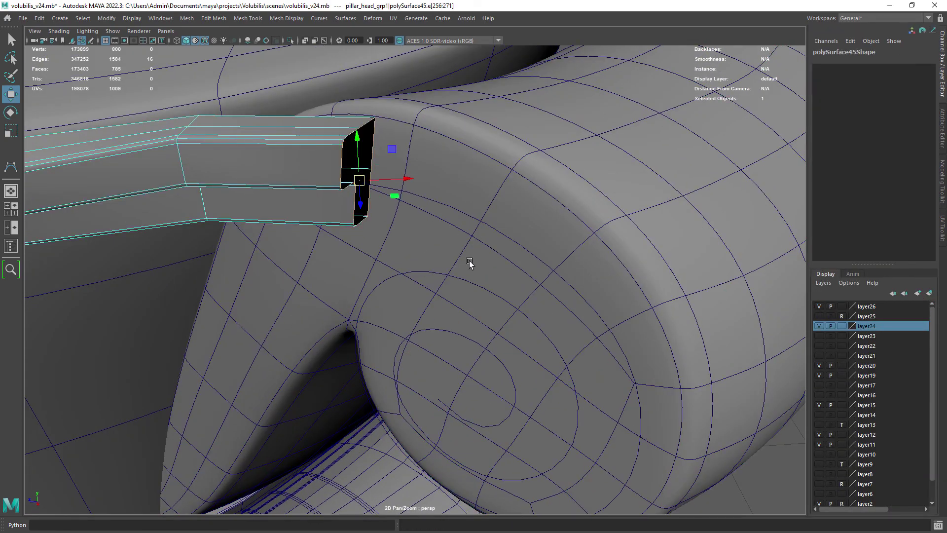
{"action": "left_click_drag", "start_coordinate": [475, 263], "coordinate": [458, 212], "text": "alt"}
{"action": "left_click", "coordinate": [464, 200], "text": "shift"}
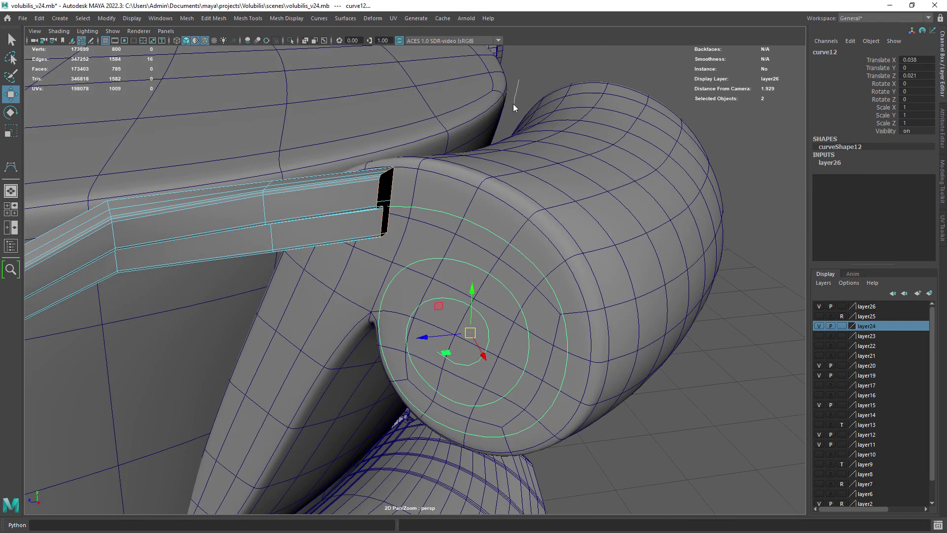
{"action": "right_click_drag", "start_coordinate": [515, 108], "coordinate": [515, 108], "text": "shift"}
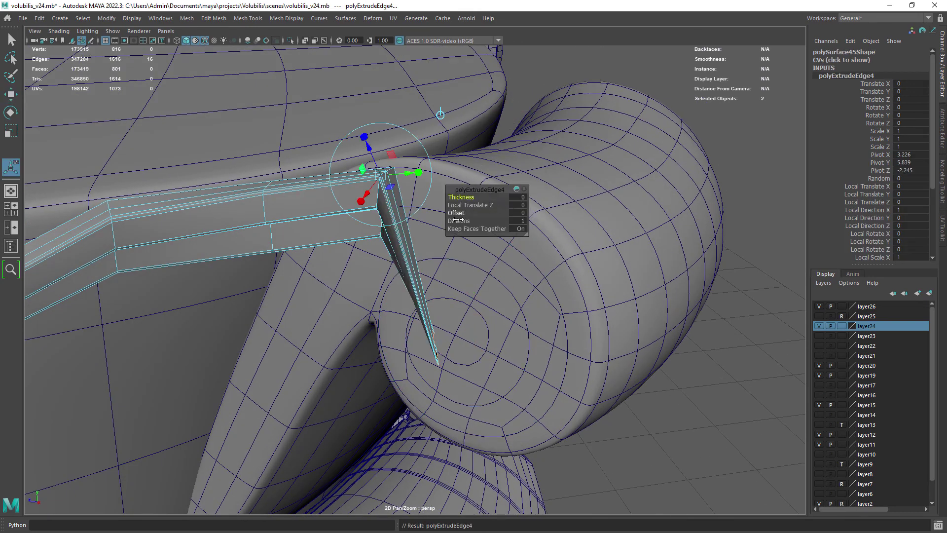
{"action": "left_click_drag", "start_coordinate": [482, 219], "coordinate": [558, 212]}
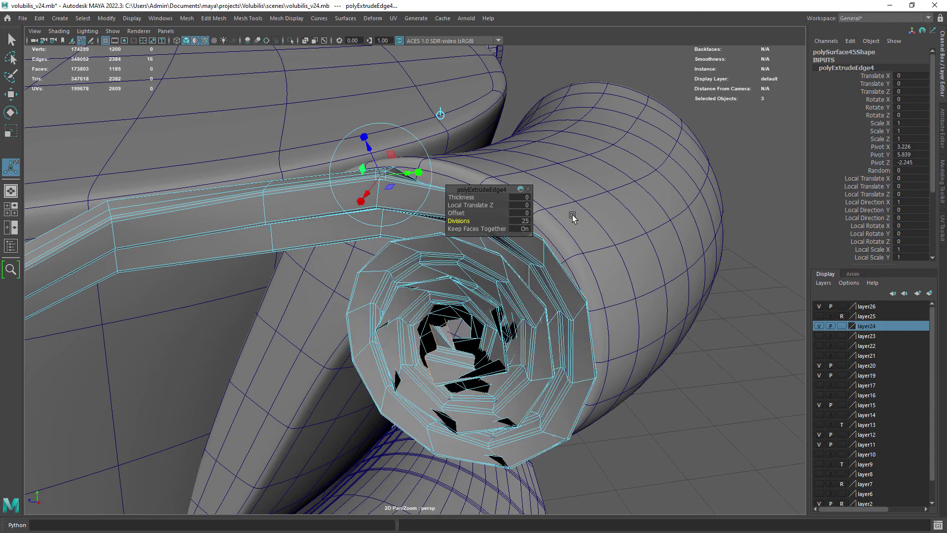
Undo the edge extrusion along the spiral curve
{"action": "left_click_drag", "start_coordinate": [500, 303], "coordinate": [464, 196], "text": "alt"}
{"action": "key", "text": "ctrl+z"}
{"action": "key", "text": "ctrl+z"}
{"action": "mouse_move", "coordinate": [435, 282]}
{"action": "left_mouse_down", "text": "alt"}
{"action": "mouse_move", "coordinate": [435, 292]}
{"action": "mouse_move", "coordinate": [479, 275]}
{"action": "mouse_move", "coordinate": [469, 307]}
{"action": "mouse_move", "coordinate": [410, 309]}
{"action": "mouse_move", "coordinate": [362, 302]}
{"action": "mouse_move", "coordinate": [343, 274]}
{"action": "mouse_move", "coordinate": [430, 234]}
{"action": "mouse_move", "coordinate": [465, 232]}
{"action": "mouse_move", "coordinate": [481, 271]}
{"action": "mouse_move", "coordinate": [421, 282]}
{"action": "left_mouse_up", "text": "alt"}
{"action": "key", "text": "ctrl+z"}
{"action": "key", "text": "ctrl+z"}
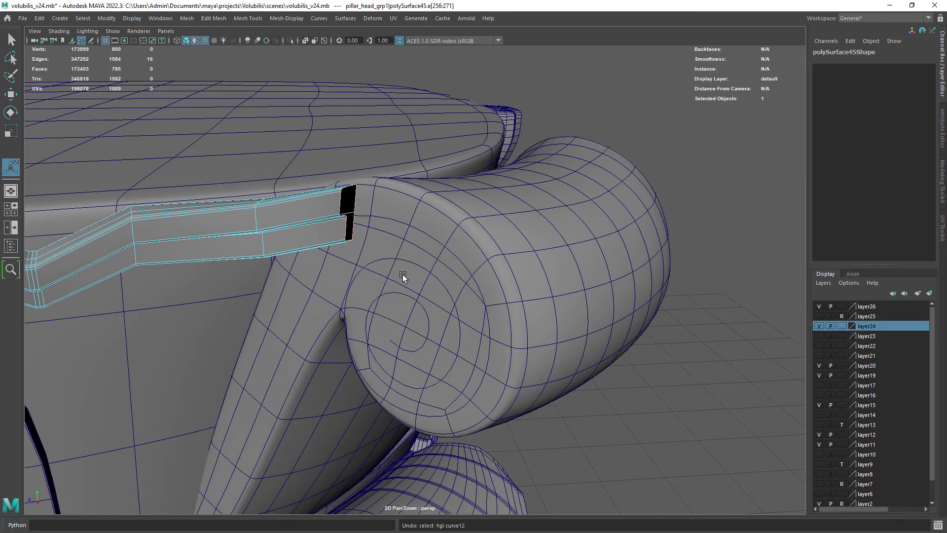
{"action": "key", "text": "ctrl+z"}
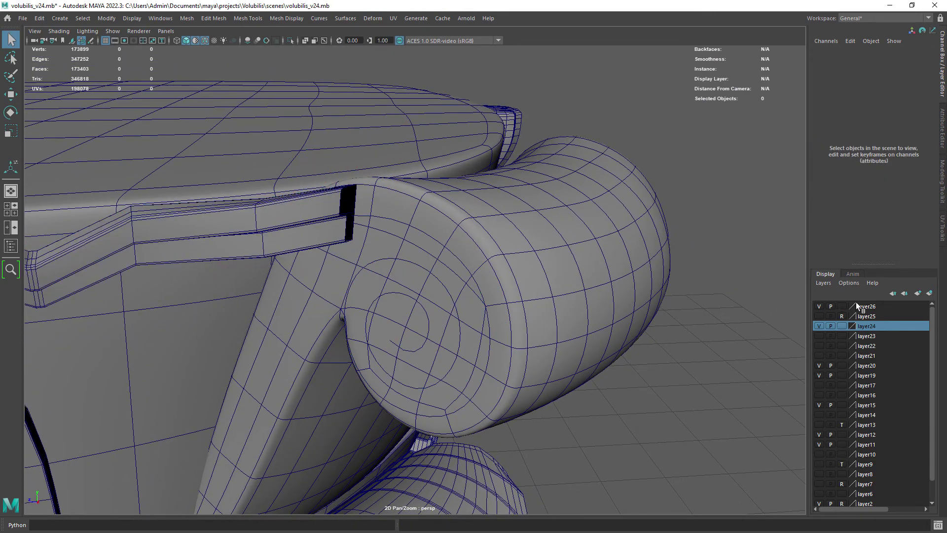
Extrude the trim's profile curve along the spiral curve as a tube, at the profile, with quad polygon output
{"action": "left_click", "coordinate": [866, 347]}
{"action": "scroll", "coordinate": [363, 244], "scroll_direction": "up", "scroll_amount": 2}
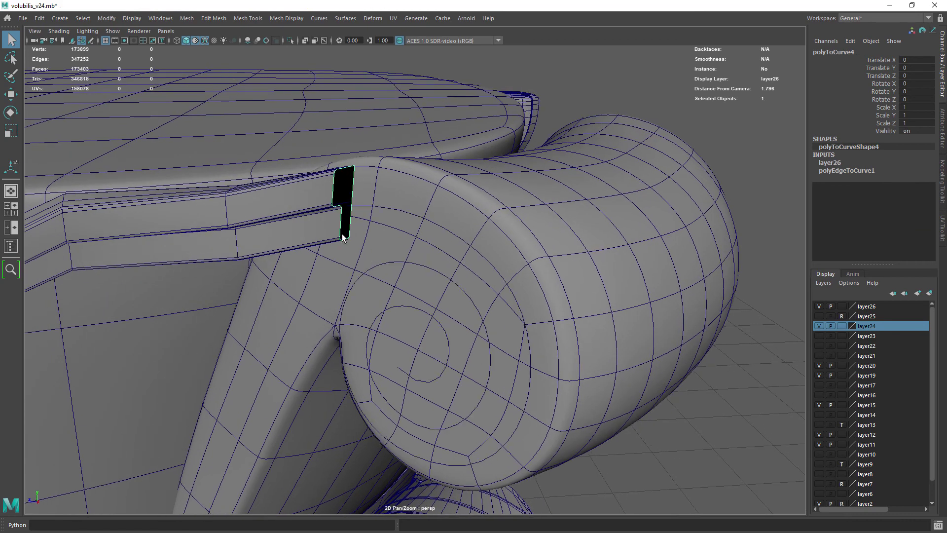
{"action": "key", "text": "ctrl+z"}
{"action": "scroll", "coordinate": [410, 219], "scroll_direction": "down", "scroll_amount": 2}
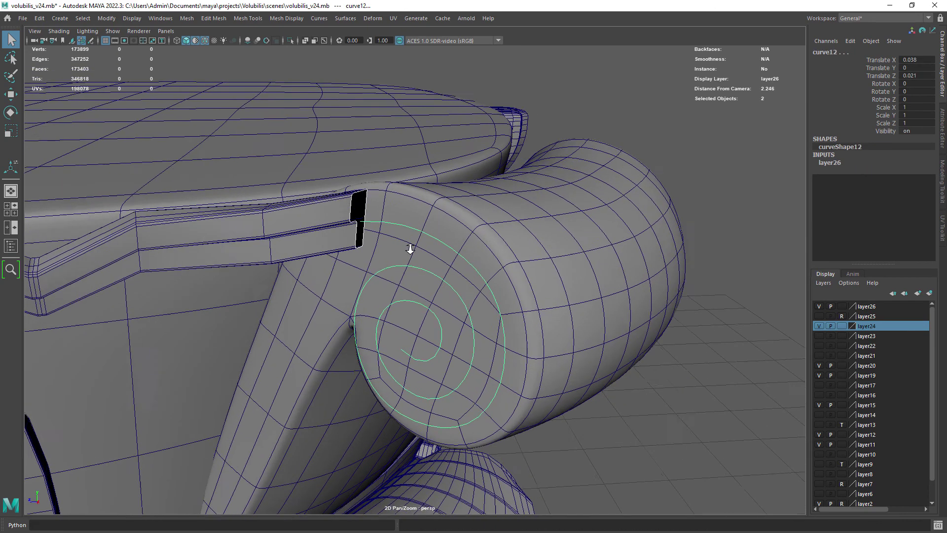
{"action": "left_click", "coordinate": [351, 18]}
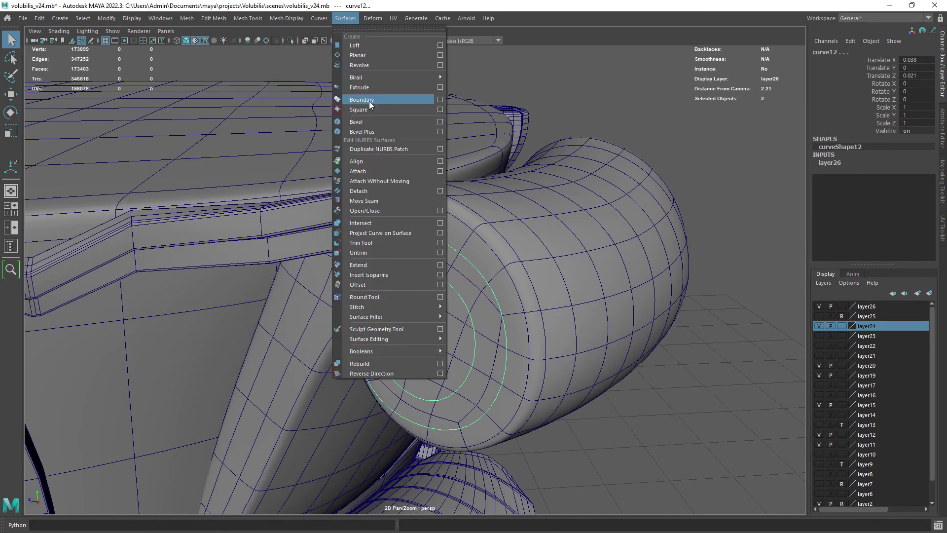
{"action": "left_click", "coordinate": [440, 86]}
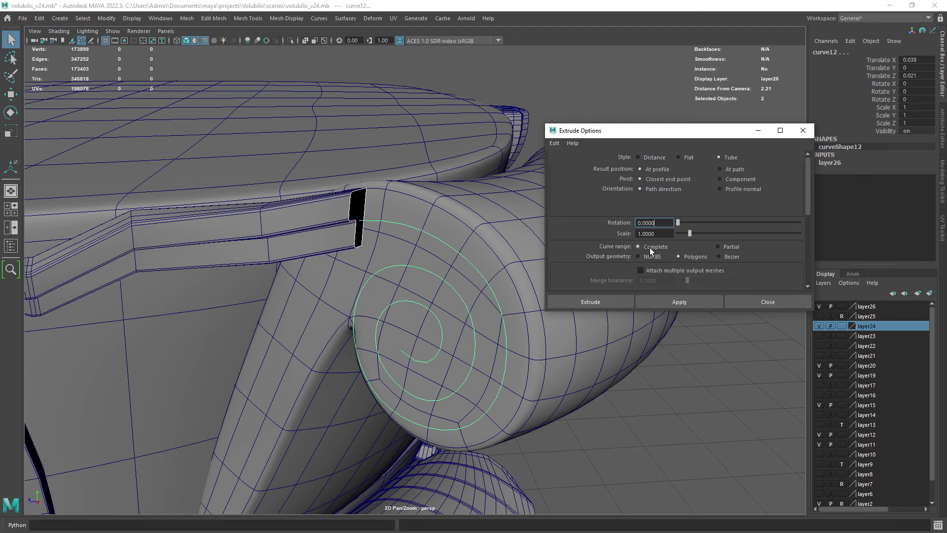
{"action": "scroll", "coordinate": [742, 215], "scroll_direction": "down", "scroll_amount": 3}
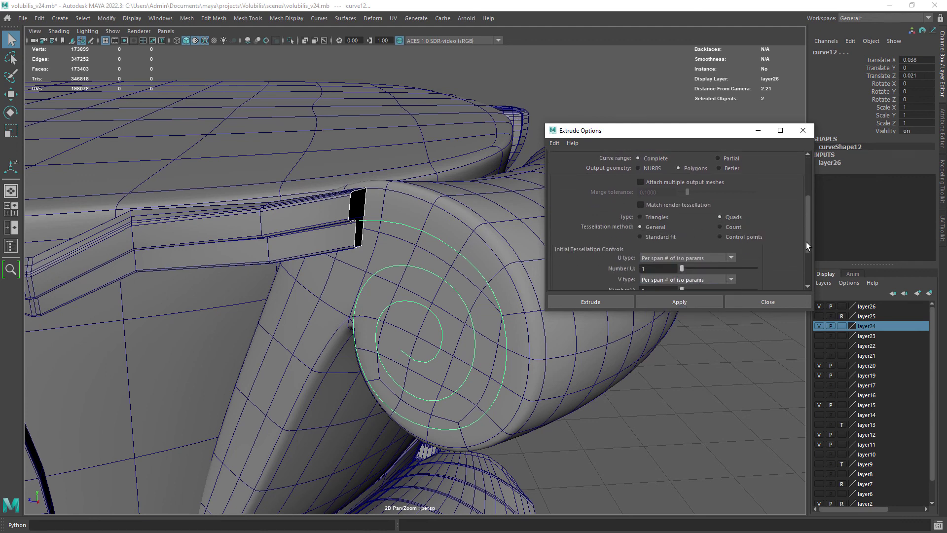
{"action": "mouse_move", "coordinate": [809, 229]}
{"action": "left_mouse_down"}
{"action": "mouse_move", "coordinate": [803, 147]}
{"action": "mouse_move", "coordinate": [803, 214]}
{"action": "left_mouse_up"}
{"action": "left_click", "coordinate": [593, 303]}
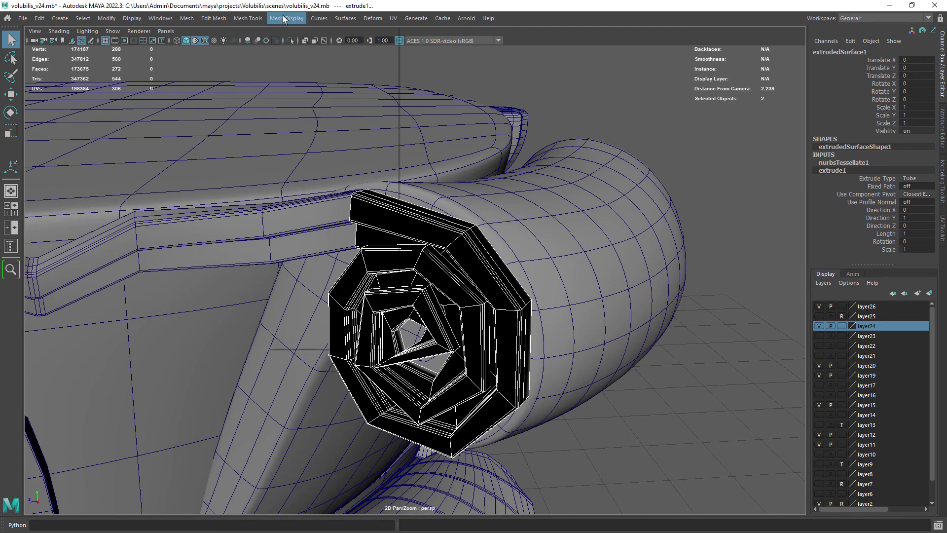
Reverse the normals of the spiral extrusion and set its tessellation V Number to 5
{"action": "left_click", "coordinate": [285, 18]}
{"action": "left_click", "coordinate": [304, 65]}
{"action": "left_click_drag", "start_coordinate": [466, 244], "coordinate": [650, 230], "text": "alt"}
{"action": "left_click", "coordinate": [842, 180]}
{"action": "middle_click_drag", "start_coordinate": [606, 293], "coordinate": [575, 292]}
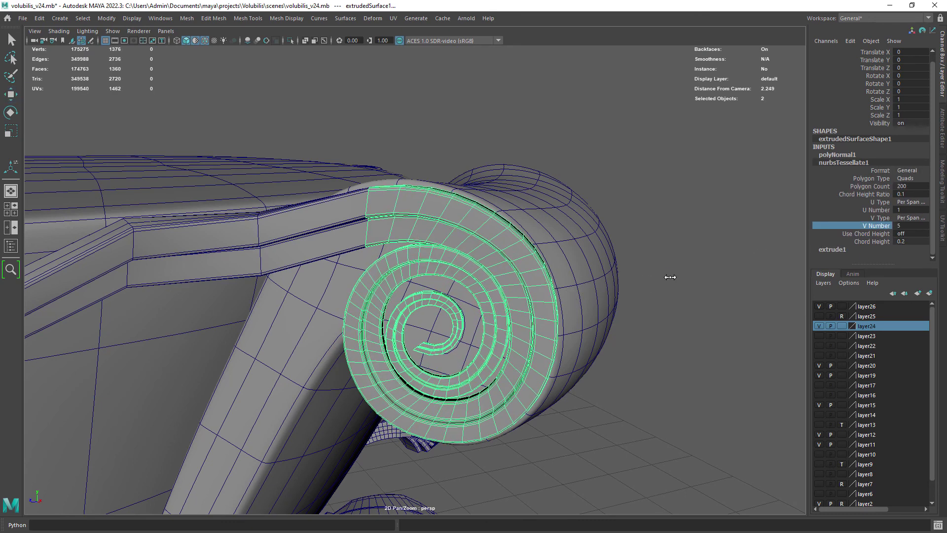
Deselect the spiral moulding and turn off the wireframe overlay on the shaded models
{"action": "mouse_move", "coordinate": [656, 274]}
{"action": "left_mouse_down", "text": "alt"}
{"action": "mouse_move", "coordinate": [622, 228]}
{"action": "mouse_move", "coordinate": [567, 274]}
{"action": "mouse_move", "coordinate": [646, 274]}
{"action": "left_mouse_up", "text": "alt"}
{"action": "mouse_move", "coordinate": [646, 274]}
{"action": "right_mouse_down", "text": "alt"}
{"action": "mouse_move", "coordinate": [560, 274]}
{"action": "mouse_move", "coordinate": [641, 282]}
{"action": "right_mouse_up", "text": "alt"}
{"action": "mouse_move", "coordinate": [642, 282]}
{"action": "left_mouse_down", "text": "alt"}
{"action": "mouse_move", "coordinate": [551, 297]}
{"action": "mouse_move", "coordinate": [546, 280]}
{"action": "left_mouse_up", "text": "alt"}
{"action": "right_click_drag", "start_coordinate": [546, 279], "coordinate": [493, 267], "text": "alt"}
{"action": "key", "text": "w"}
{"action": "left_click", "coordinate": [375, 113]}
{"action": "left_click", "coordinate": [205, 40]}
{"action": "right_click_drag", "start_coordinate": [395, 198], "coordinate": [340, 202], "text": "alt"}
{"action": "mouse_move", "coordinate": [341, 203]}
{"action": "left_mouse_down", "text": "alt"}
{"action": "mouse_move", "coordinate": [373, 208]}
{"action": "mouse_move", "coordinate": [404, 232]}
{"action": "left_mouse_up", "text": "alt"}
{"action": "right_click_drag", "start_coordinate": [404, 232], "coordinate": [493, 260], "text": "alt"}
Select the spiral curve's control vertices 5 to 19 in the side view and shift them slightly downward
{"action": "left_click", "coordinate": [473, 233]}
{"action": "left_click", "coordinate": [472, 234]}
{"action": "key", "text": "space"}
{"action": "key", "text": "space"}
{"action": "key", "text": "space"}
{"action": "key", "text": "space"}
{"action": "left_click_drag", "start_coordinate": [567, 323], "coordinate": [412, 116]}
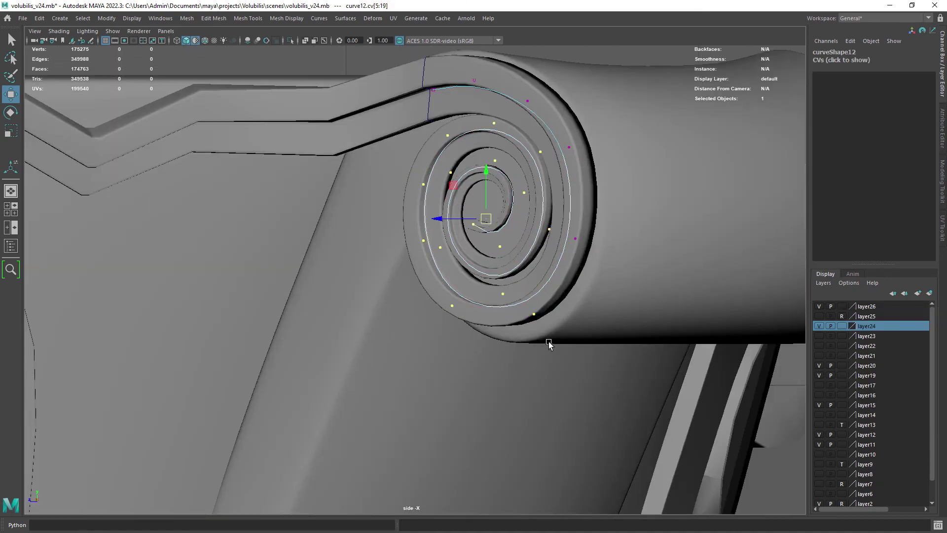
{"action": "key", "text": "space"}
{"action": "key", "text": "space"}
{"action": "left_click_drag", "start_coordinate": [489, 304], "coordinate": [469, 395], "text": "alt"}
{"action": "left_click_drag", "start_coordinate": [468, 234], "coordinate": [468, 240]}
{"action": "left_click_drag", "start_coordinate": [469, 366], "coordinate": [473, 258], "text": "alt"}
Reposition the spiral curve's innermost control vertices to refine the centre of the coil
{"action": "key", "text": "4"}
{"action": "left_click_drag", "start_coordinate": [567, 158], "coordinate": [395, 326]}
{"action": "key", "text": "5"}
{"action": "left_click_drag", "start_coordinate": [447, 256], "coordinate": [437, 335], "text": "alt"}
{"action": "left_click_drag", "start_coordinate": [449, 235], "coordinate": [447, 246]}
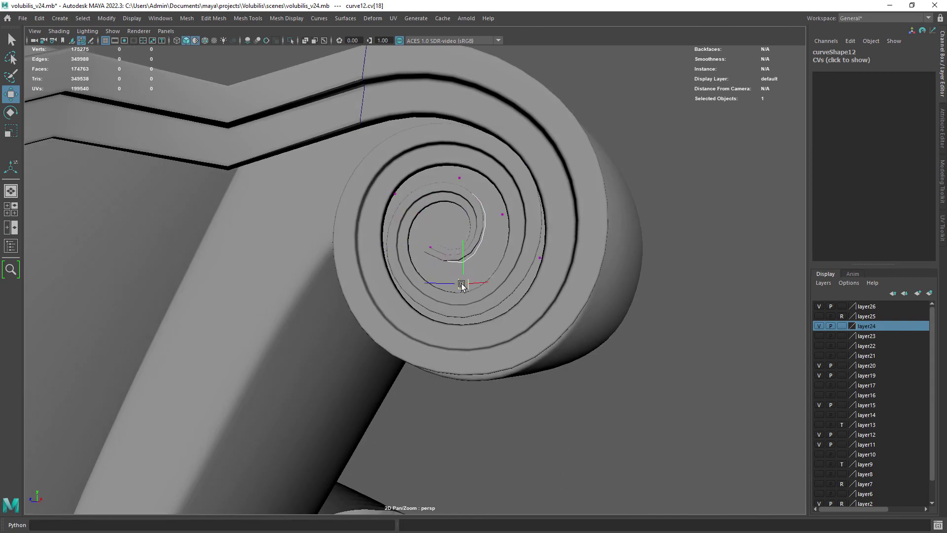
{"action": "left_click_drag", "start_coordinate": [462, 283], "coordinate": [463, 284]}
{"action": "left_click", "coordinate": [452, 193]}
{"action": "left_click_drag", "start_coordinate": [463, 284], "coordinate": [491, 245], "text": "alt"}
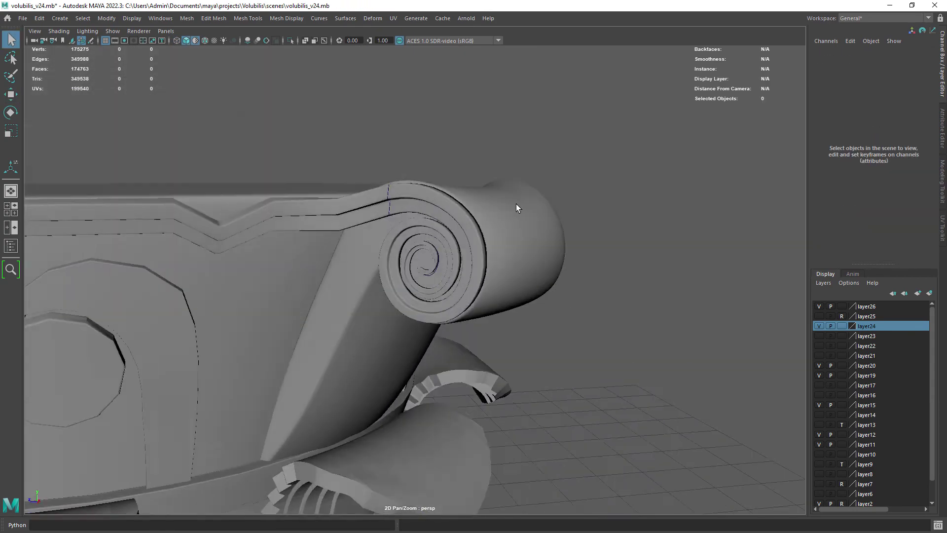
Hide everything except the zigzag trim and the spiral moulding, and combine the two into one mesh
{"action": "left_click", "coordinate": [132, 18]}
{"action": "left_click_drag", "start_coordinate": [150, 147], "coordinate": [347, 164], "text": "alt"}
{"action": "key", "text": "alt+h"}
{"action": "left_click", "coordinate": [185, 18]}
{"action": "left_click", "coordinate": [196, 53]}
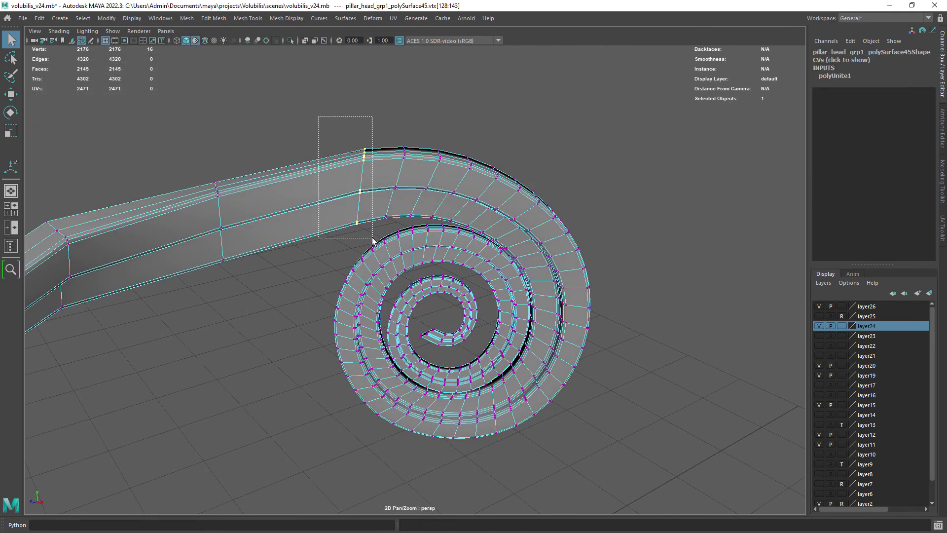
Merge the vertices at the seam between trim and spiral with a 0.001 distance threshold, and check the joint in smooth preview
{"action": "key", "text": "4"}
{"action": "left_click_drag", "start_coordinate": [372, 238], "coordinate": [399, 238]}
{"action": "right_click_drag", "start_coordinate": [398, 239], "coordinate": [400, 202], "text": "shift"}
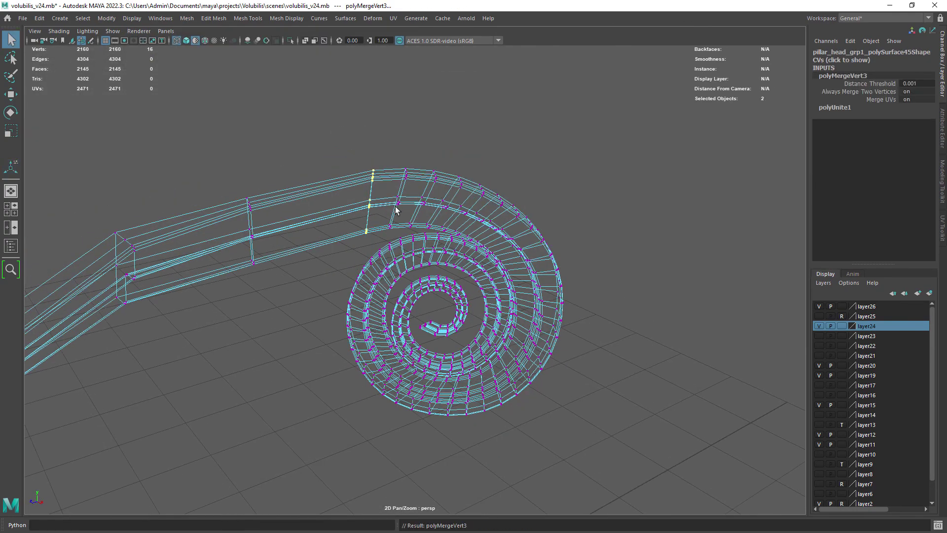
{"action": "right_click_drag", "start_coordinate": [446, 177], "coordinate": [449, 173]}
{"action": "key", "text": "5"}
{"action": "key", "text": "3"}
{"action": "left_click", "coordinate": [463, 153]}
{"action": "mouse_move", "coordinate": [463, 155]}
{"action": "left_mouse_down", "text": "alt"}
{"action": "mouse_move", "coordinate": [279, 218]}
{"action": "mouse_move", "coordinate": [442, 277]}
{"action": "left_mouse_up", "text": "alt"}
{"action": "left_click", "coordinate": [413, 217]}
{"action": "key", "text": "1"}
Fill the open border at the spiral's inner tip with a cap face
{"action": "right_click_drag", "start_coordinate": [442, 278], "coordinate": [473, 267], "text": "alt"}
{"action": "right_click_drag", "start_coordinate": [443, 267], "coordinate": [442, 237]}
{"action": "double_click", "coordinate": [428, 237]}
{"action": "right_click_drag", "start_coordinate": [436, 248], "coordinate": [419, 377], "text": "shift"}
Extrude the cap face at the spiral's inner tip with an offset of 0.01 and 2 divisions
{"action": "left_click", "coordinate": [420, 222]}
{"action": "key", "text": "ctrl+e"}
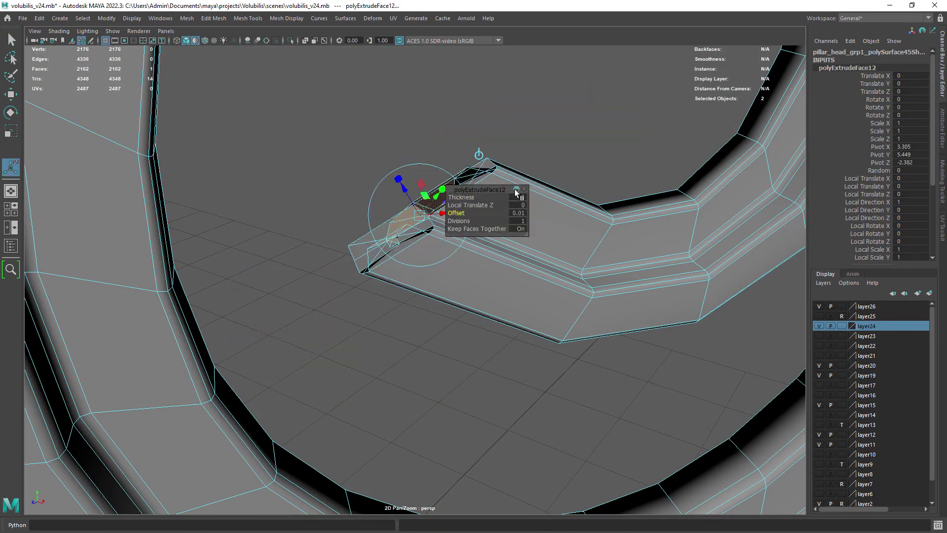
{"action": "left_click", "coordinate": [525, 220]}
{"action": "type", "text": "2q"}
{"action": "right_click_drag", "start_coordinate": [493, 256], "coordinate": [434, 290], "text": "alt"}
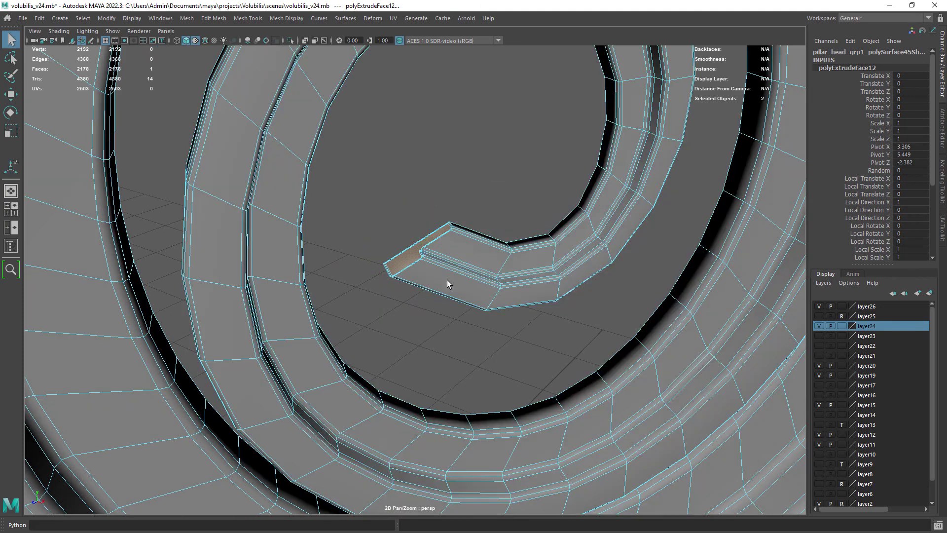
Check the spiral's inner tip in smooth preview and split its cap face with Multi-Cut
{"action": "key", "text": "3"}
{"action": "left_click", "coordinate": [437, 243]}
{"action": "key", "text": "1"}
{"action": "right_click_drag", "start_coordinate": [436, 244], "coordinate": [419, 276], "text": "shift"}
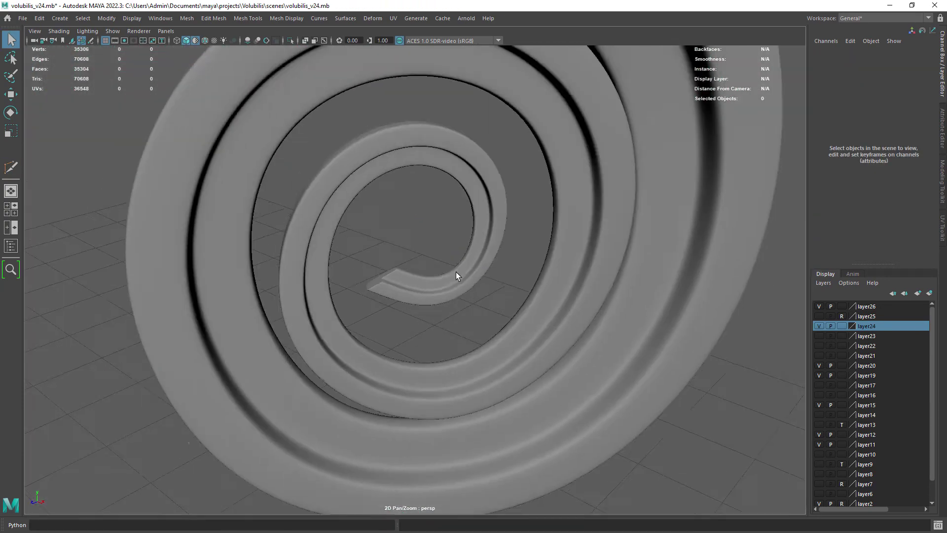
Mirror the spiral trim around the capital and save the scene as volubilis_v25.mb
{"action": "scroll", "coordinate": [456, 271], "scroll_direction": "down", "scroll_amount": 5}
{"action": "left_click", "coordinate": [455, 193]}
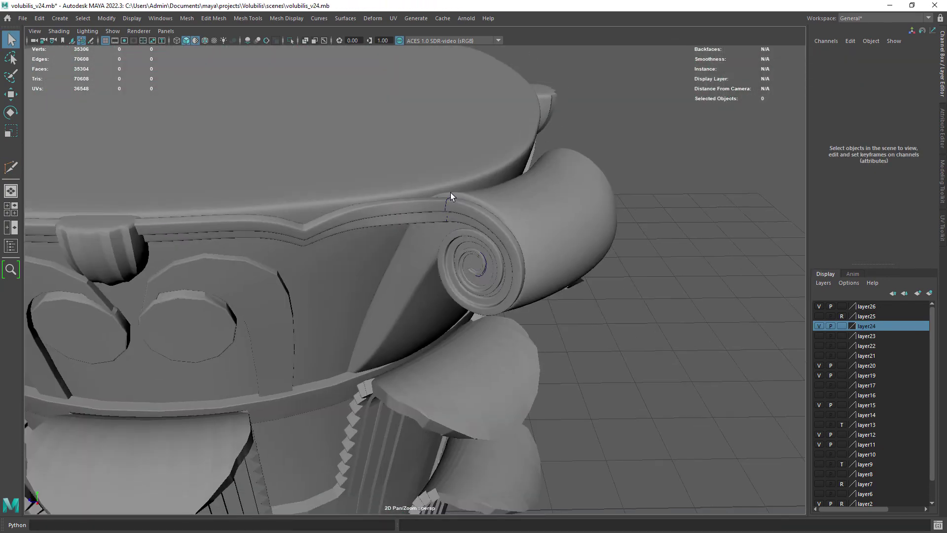
{"action": "scroll", "coordinate": [512, 255], "scroll_direction": "down", "scroll_amount": 10}
{"action": "left_click", "coordinate": [359, 259]}
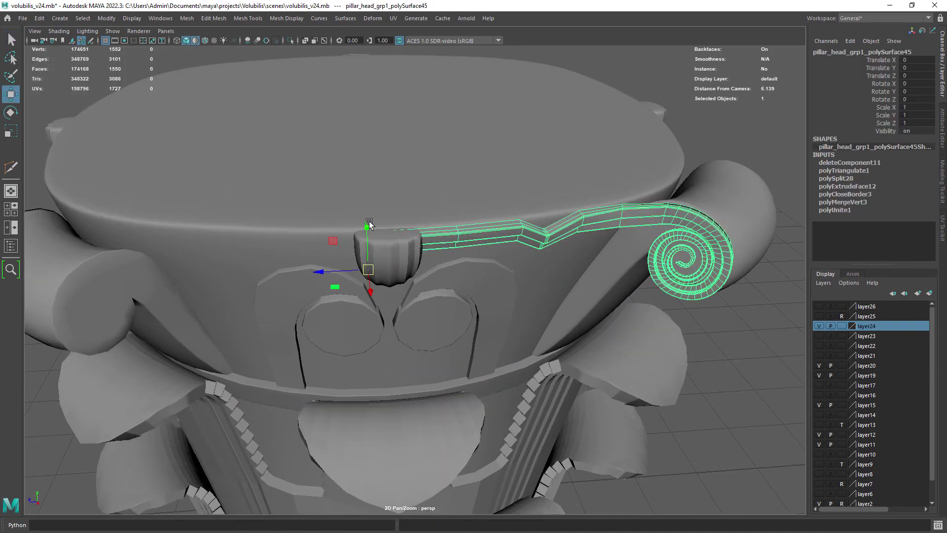
{"action": "right_click_drag", "start_coordinate": [424, 256], "coordinate": [442, 366], "text": "shift"}
{"action": "left_click", "coordinate": [516, 244]}
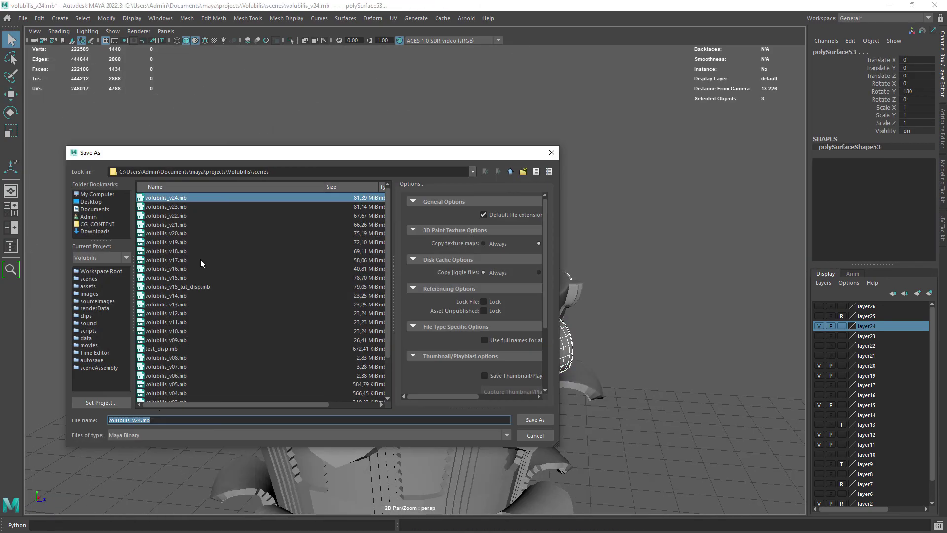
{"action": "key", "text": "Return"}
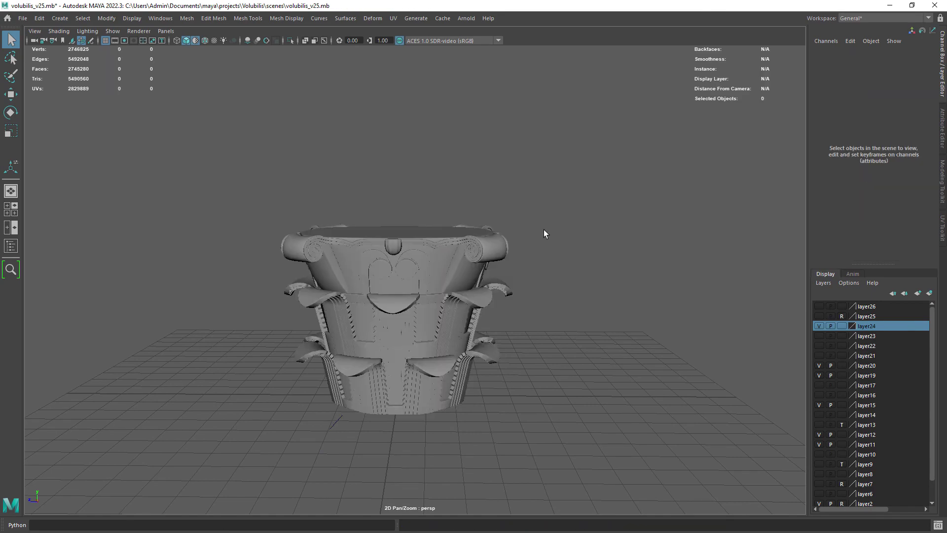
Examine the capital's scrolls and spiral mouldings up close and from several sides, with viewport anti-aliasing enabled
{"action": "scroll", "coordinate": [544, 230], "scroll_direction": "up", "scroll_amount": 5}
{"action": "left_click_drag", "start_coordinate": [544, 230], "coordinate": [459, 225], "text": "alt"}
{"action": "scroll", "coordinate": [506, 286], "scroll_direction": "up", "scroll_amount": 4}
{"action": "scroll", "coordinate": [506, 286], "scroll_direction": "down", "scroll_amount": 5}
{"action": "scroll", "coordinate": [459, 226], "scroll_direction": "down", "scroll_amount": 3}
{"action": "middle_click_drag", "start_coordinate": [476, 248], "coordinate": [466, 242], "text": "alt"}
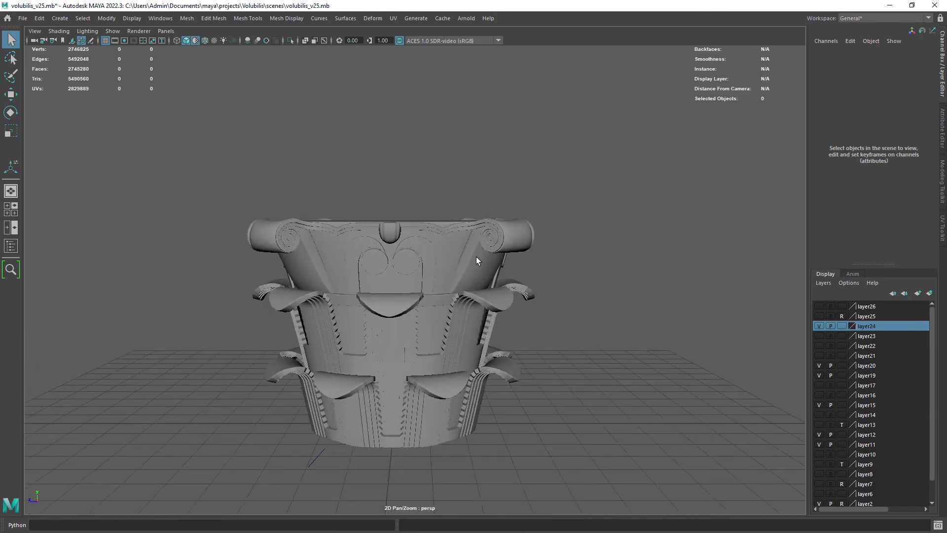
{"action": "scroll", "coordinate": [514, 313], "scroll_direction": "up", "scroll_amount": 5}
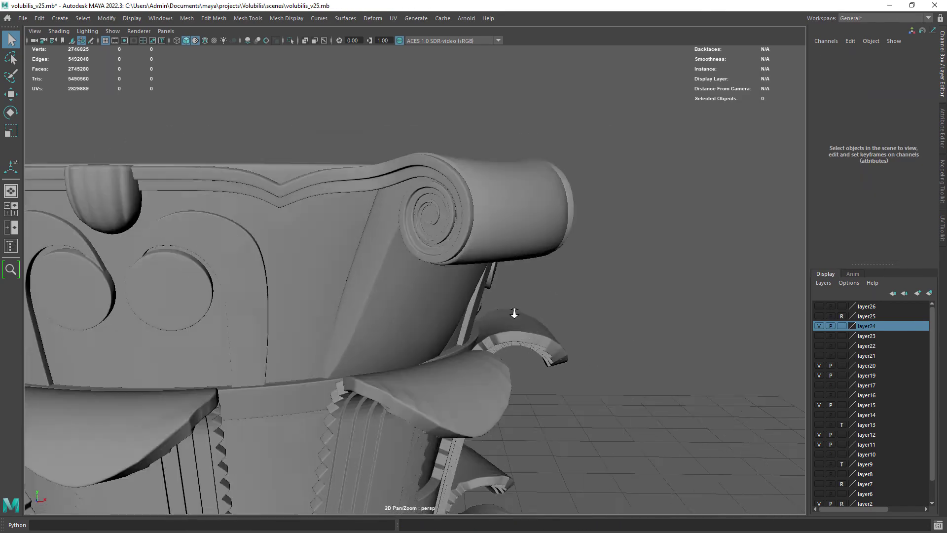
{"action": "scroll", "coordinate": [514, 312], "scroll_direction": "up", "scroll_amount": 2}
{"action": "scroll", "coordinate": [514, 277], "scroll_direction": "down", "scroll_amount": 8}
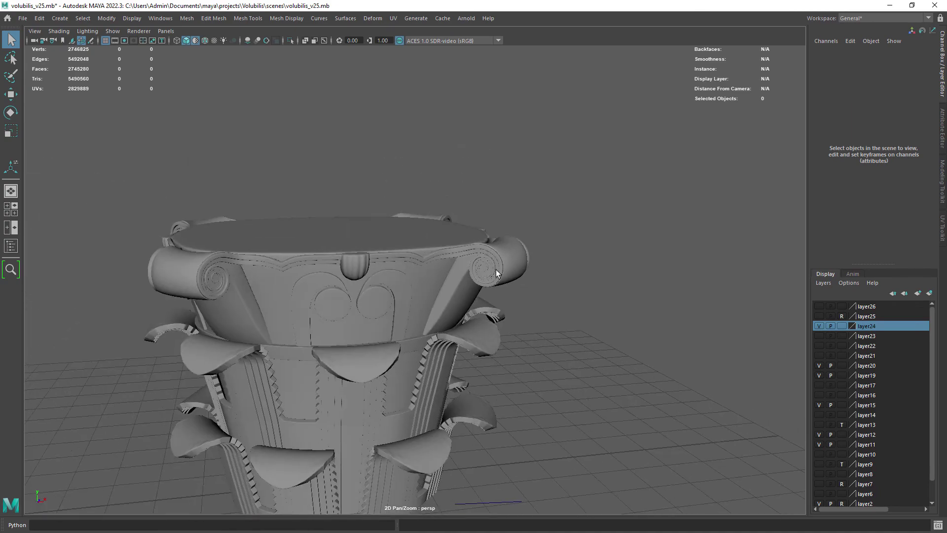
{"action": "scroll", "coordinate": [485, 274], "scroll_direction": "down", "scroll_amount": 5}
{"action": "left_click", "coordinate": [267, 40]}
{"action": "scroll", "coordinate": [425, 246], "scroll_direction": "up", "scroll_amount": 5}
{"action": "scroll", "coordinate": [425, 247], "scroll_direction": "down", "scroll_amount": 5}
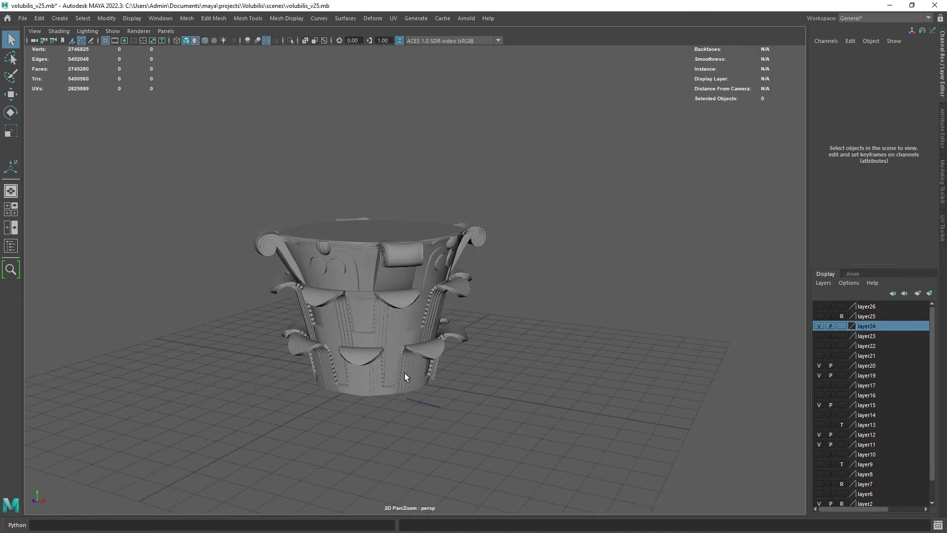